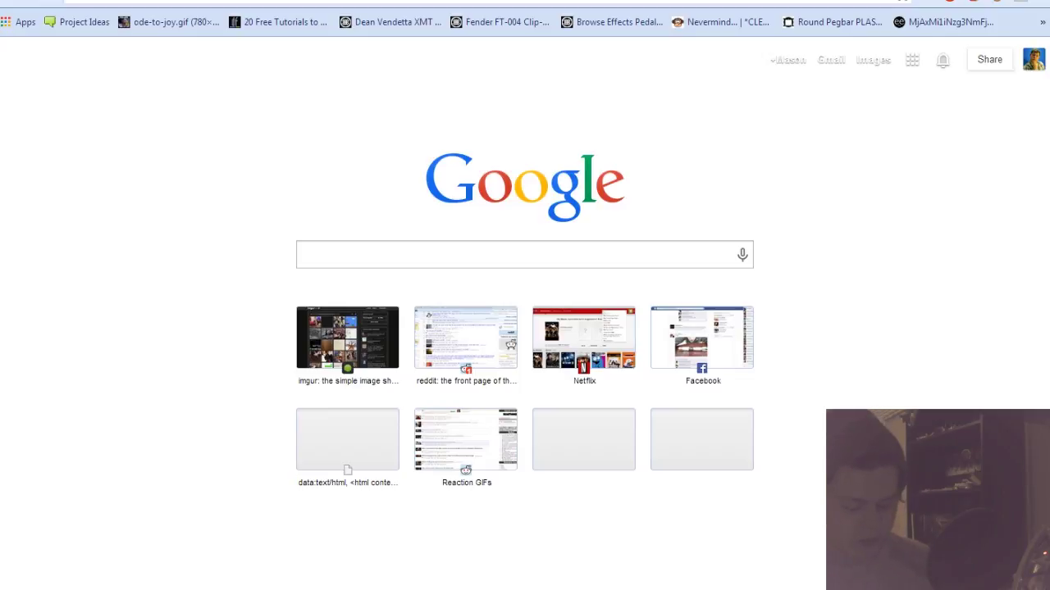
Search Google for "men hairstyle wavy"
{"action": "type", "text": "men"}
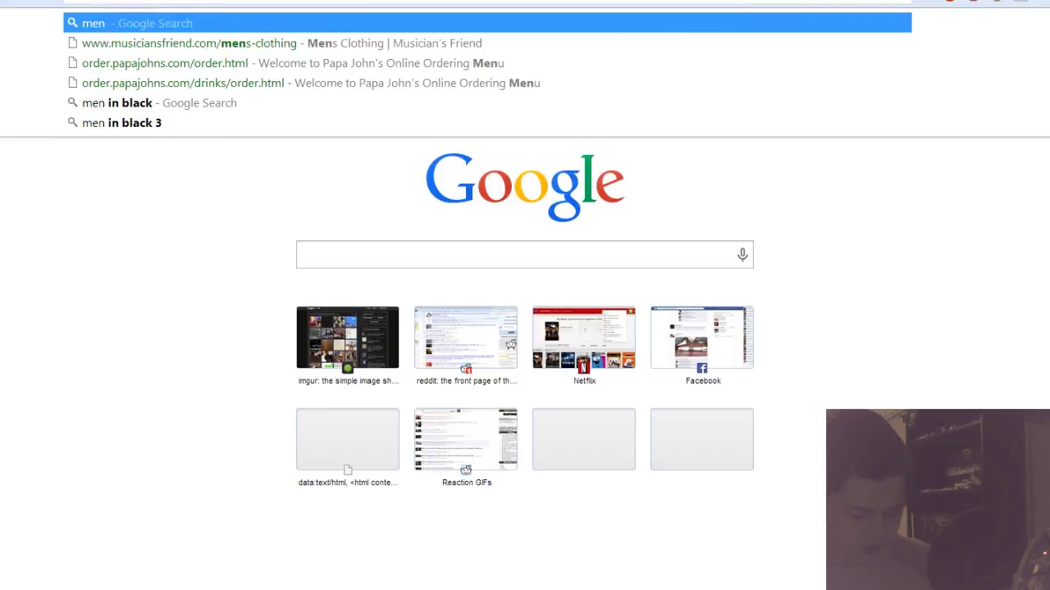
{"action": "type", "text": " hair"}
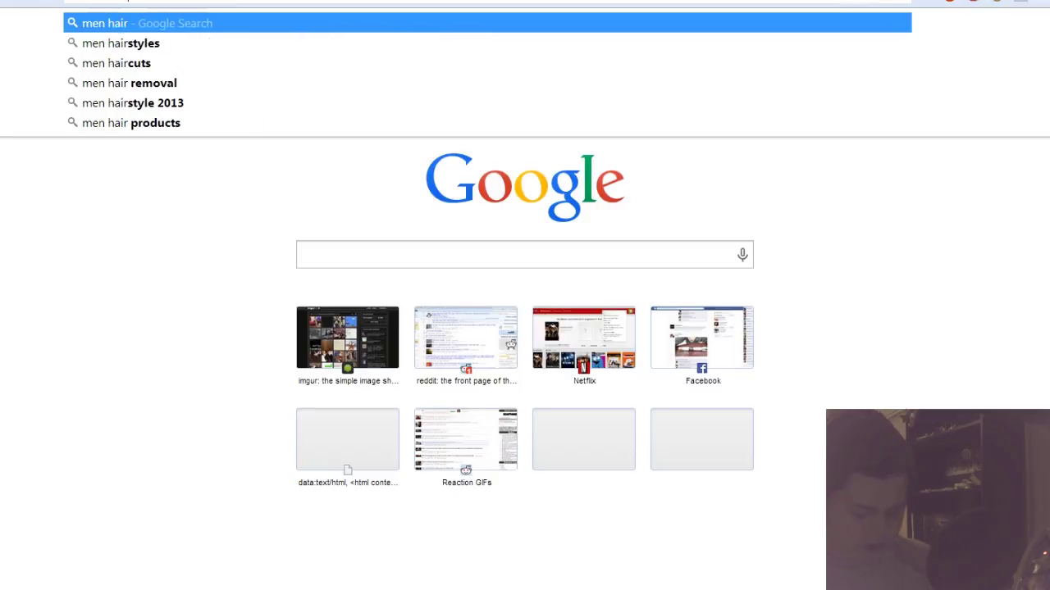
{"action": "type", "text": "style"}
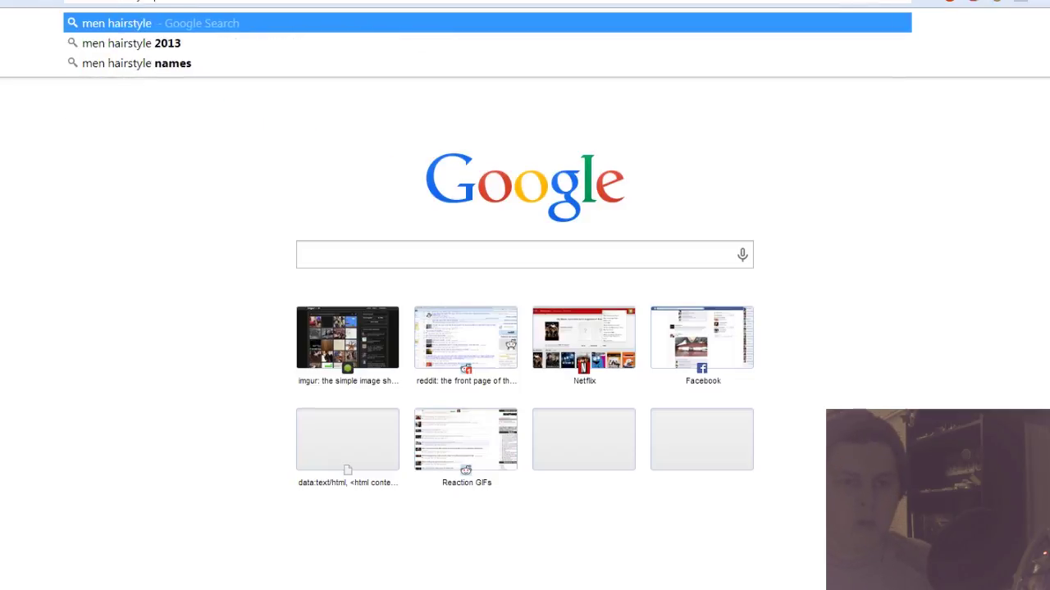
{"action": "type", "text": " wavy"}
{"action": "key", "text": "Return"}
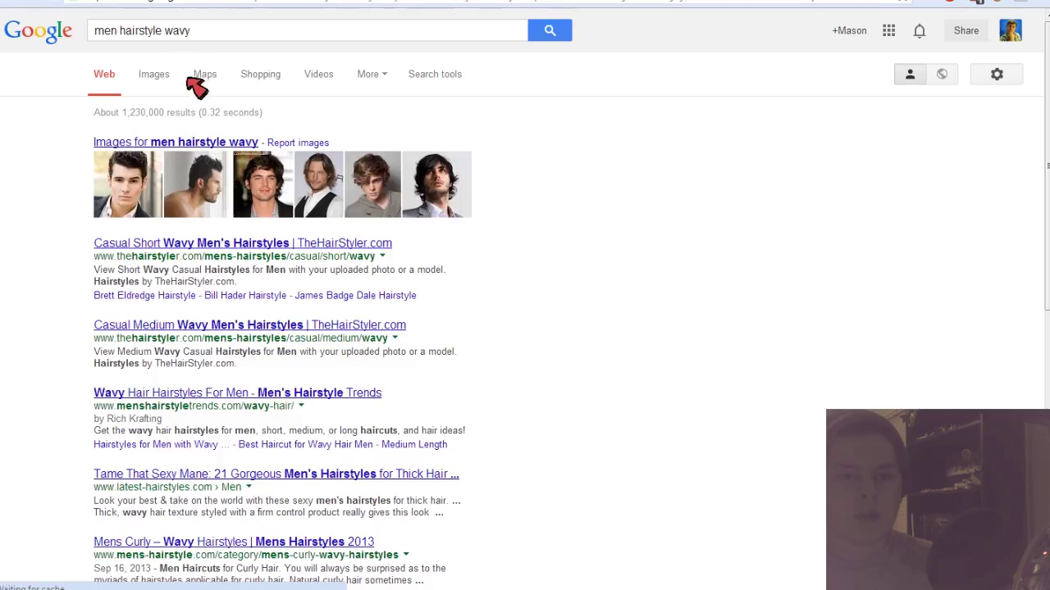
Show the image results and preview the photo of the medium-length, dark wavy men's hairstyle for reference
{"action": "left_click", "coordinate": [156, 75]}
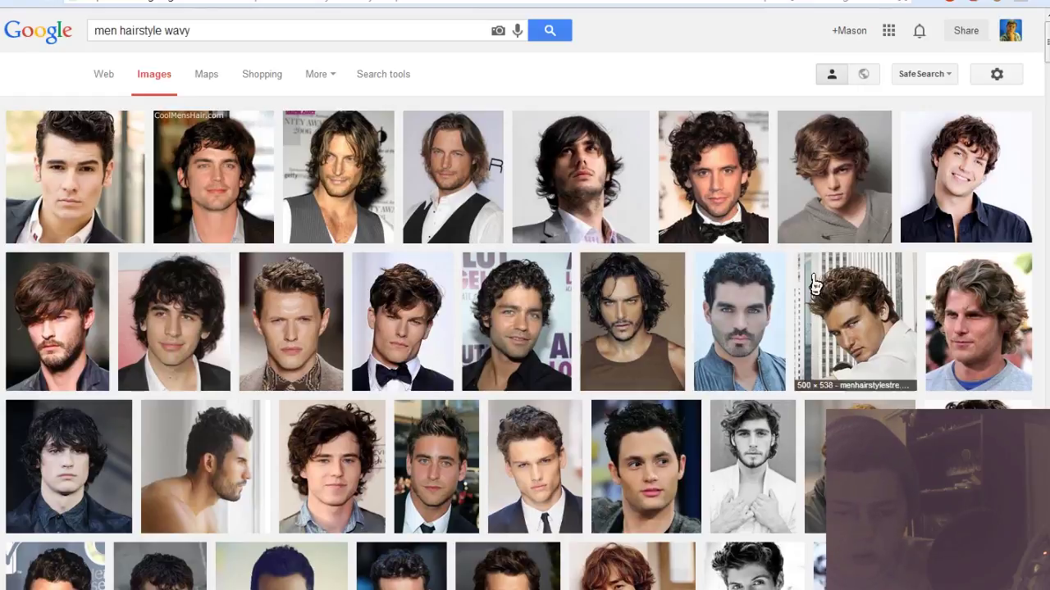
{"action": "left_click", "coordinate": [204, 323]}
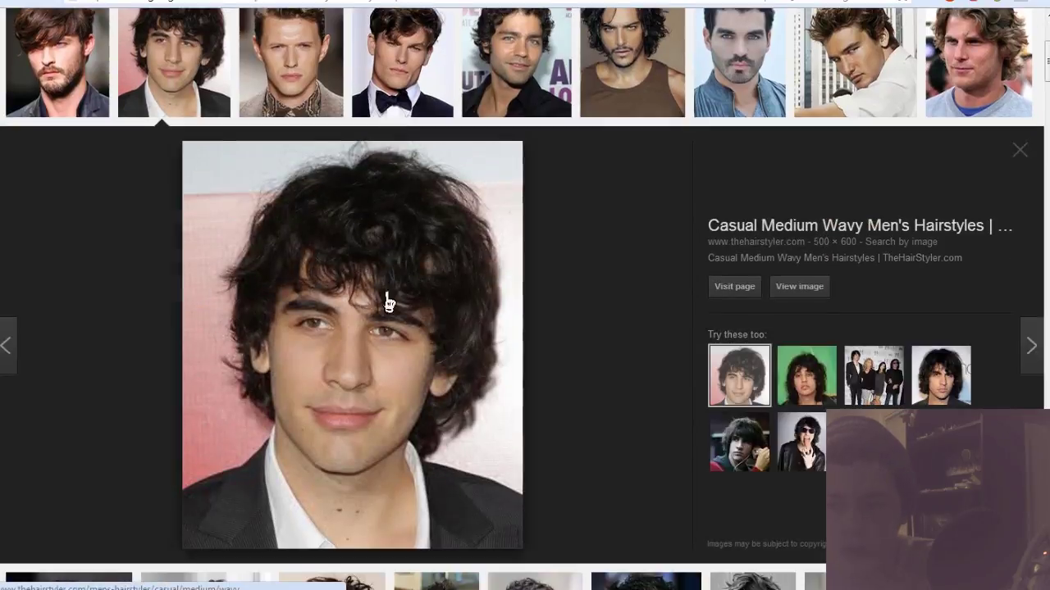
{"action": "left_click", "coordinate": [825, 288]}
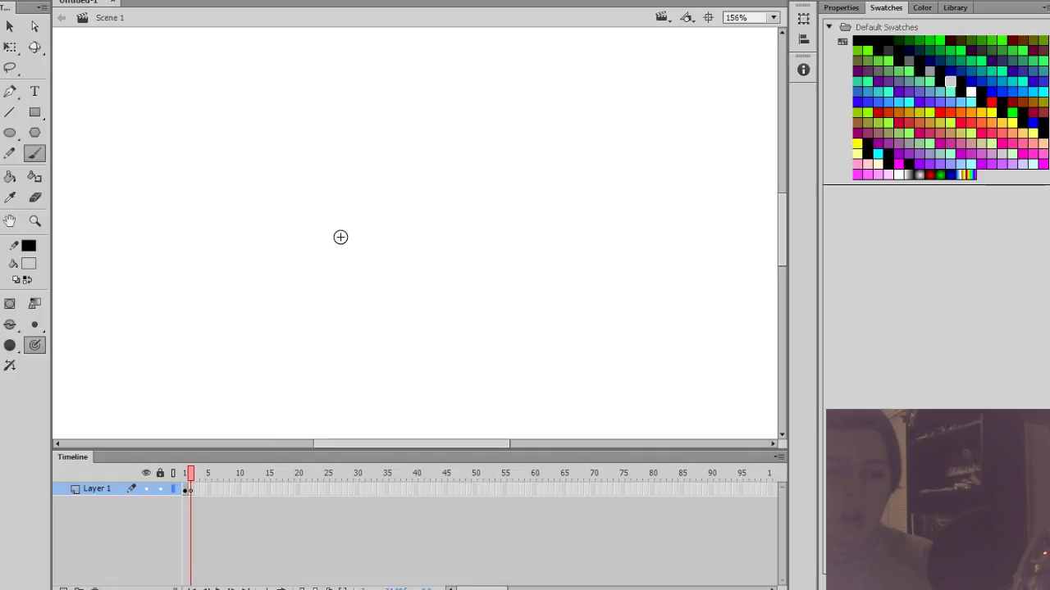
Switch to Adobe Flash and sketch a large rough circle for the head using overlapping light gray brush strokes
{"action": "mouse_move", "coordinate": [431, 87]}
{"action": "left_mouse_down"}
{"action": "mouse_move", "coordinate": [486, 136]}
{"action": "mouse_move", "coordinate": [507, 197]}
{"action": "mouse_move", "coordinate": [459, 264]}
{"action": "left_mouse_up"}
{"action": "mouse_move", "coordinate": [457, 115]}
{"action": "left_mouse_down"}
{"action": "mouse_move", "coordinate": [339, 70]}
{"action": "mouse_move", "coordinate": [307, 112]}
{"action": "mouse_move", "coordinate": [347, 71]}
{"action": "mouse_move", "coordinate": [419, 72]}
{"action": "mouse_move", "coordinate": [489, 213]}
{"action": "mouse_move", "coordinate": [422, 287]}
{"action": "left_mouse_up"}
{"action": "mouse_move", "coordinate": [480, 239]}
{"action": "left_mouse_down"}
{"action": "mouse_move", "coordinate": [385, 265]}
{"action": "mouse_move", "coordinate": [414, 276]}
{"action": "mouse_move", "coordinate": [316, 248]}
{"action": "left_mouse_up"}
{"action": "mouse_move", "coordinate": [337, 78]}
{"action": "left_mouse_down"}
{"action": "mouse_move", "coordinate": [272, 133]}
{"action": "mouse_move", "coordinate": [278, 193]}
{"action": "left_mouse_up"}
{"action": "left_click_drag", "start_coordinate": [303, 103], "coordinate": [277, 206]}
{"action": "mouse_move", "coordinate": [286, 129]}
{"action": "left_mouse_down"}
{"action": "mouse_move", "coordinate": [316, 258]}
{"action": "mouse_move", "coordinate": [291, 241]}
{"action": "mouse_move", "coordinate": [328, 279]}
{"action": "mouse_move", "coordinate": [300, 124]}
{"action": "mouse_move", "coordinate": [351, 241]}
{"action": "left_mouse_up"}
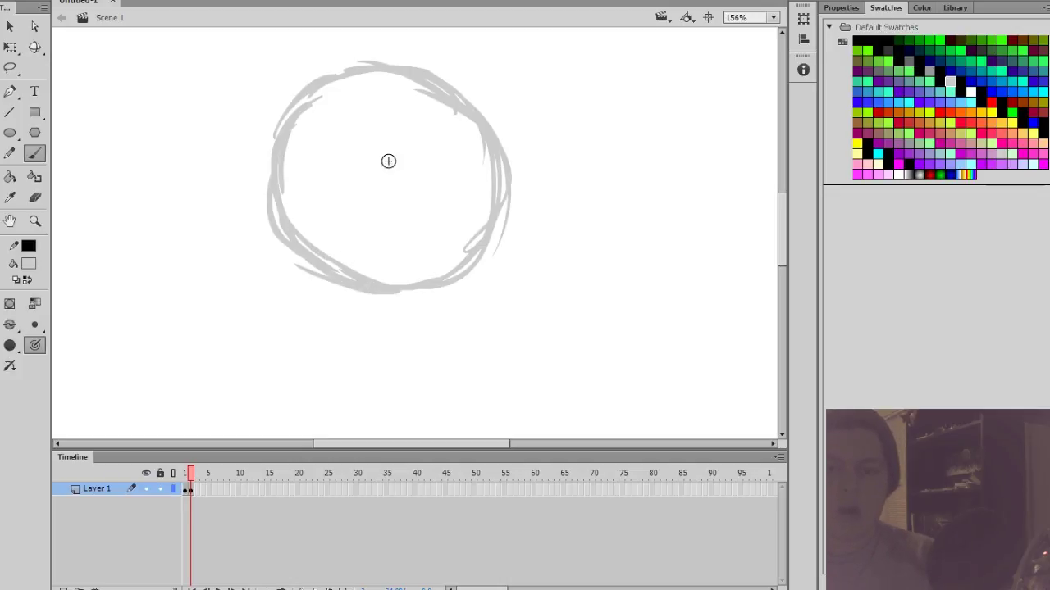
Brush a curved vertical and a horizontal face guideline inside the head circle, plus a short neck beneath it
{"action": "mouse_move", "coordinate": [369, 72]}
{"action": "left_mouse_down"}
{"action": "mouse_move", "coordinate": [324, 164]}
{"action": "mouse_move", "coordinate": [332, 267]}
{"action": "left_mouse_up"}
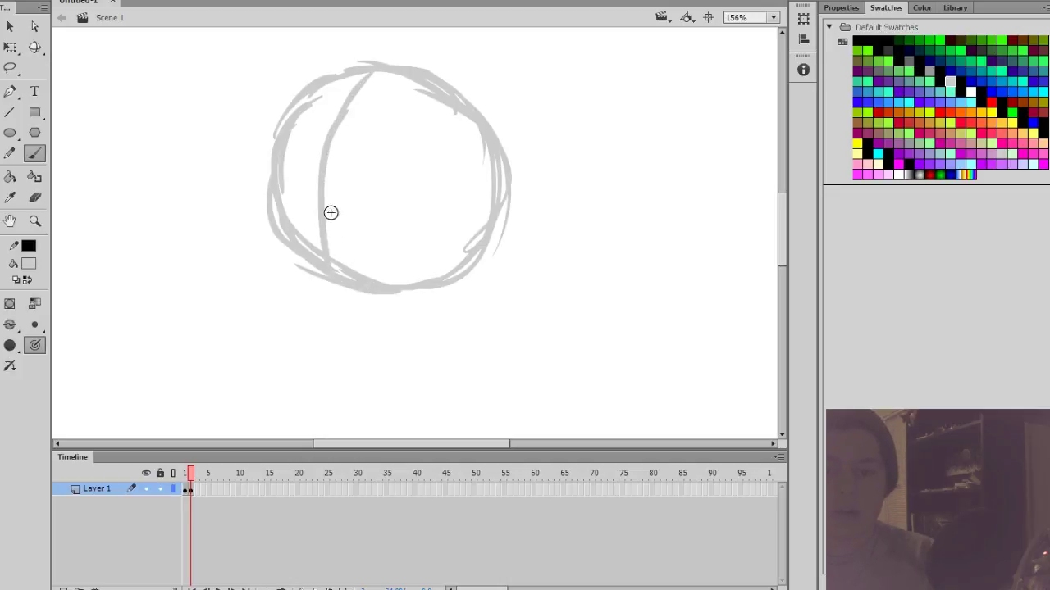
{"action": "left_click_drag", "start_coordinate": [498, 205], "coordinate": [282, 196]}
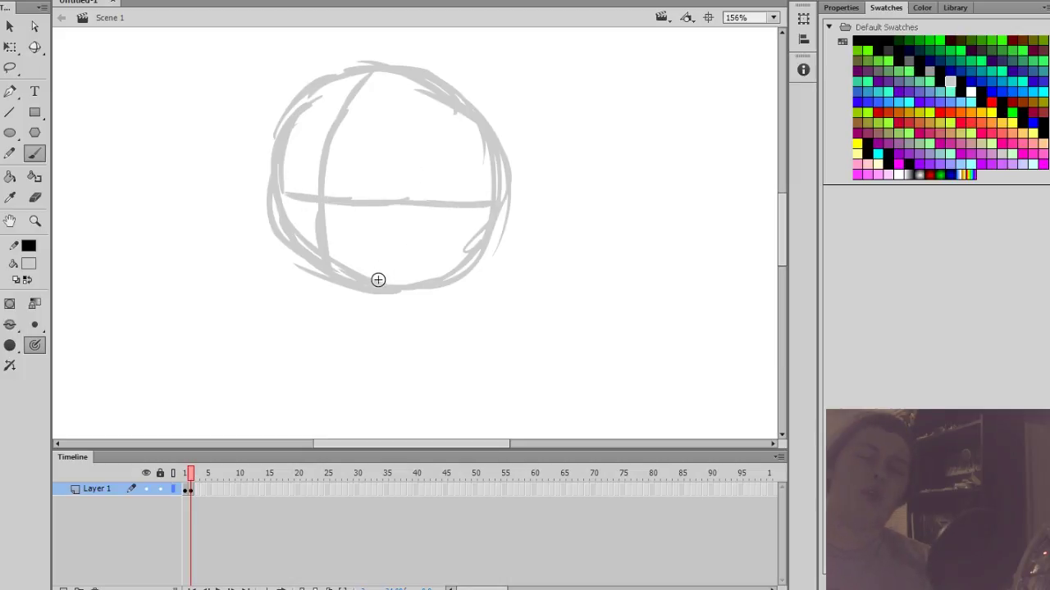
{"action": "left_click_drag", "start_coordinate": [358, 292], "coordinate": [356, 303]}
{"action": "left_click_drag", "start_coordinate": [420, 303], "coordinate": [355, 301]}
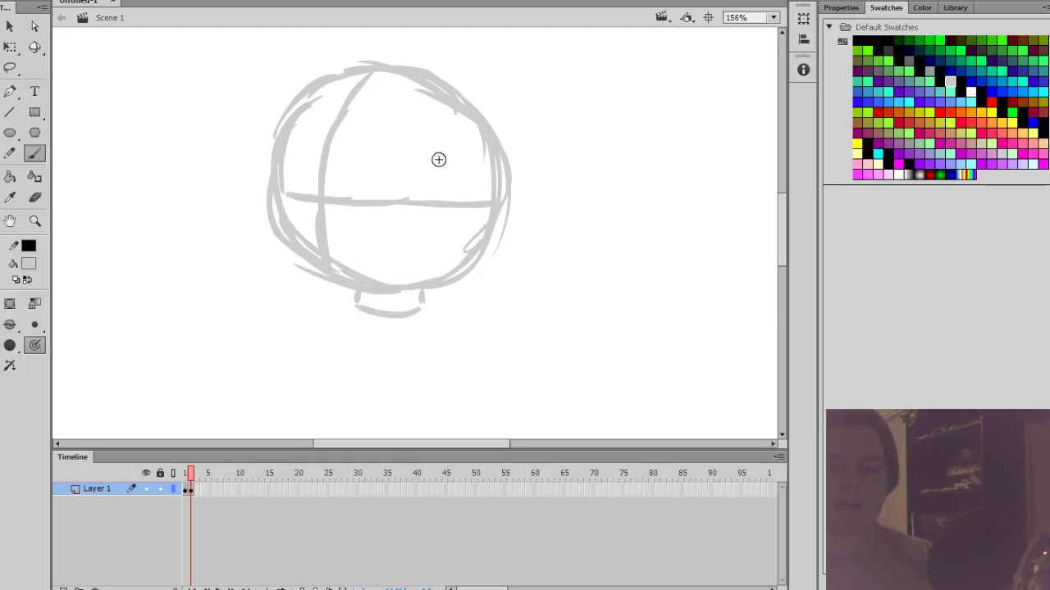
Sketch a small rounded ear on the right edge of the head, at the level of the horizontal guideline
{"action": "scroll", "coordinate": [439, 159], "scroll_direction": "up", "scroll_amount": 2}
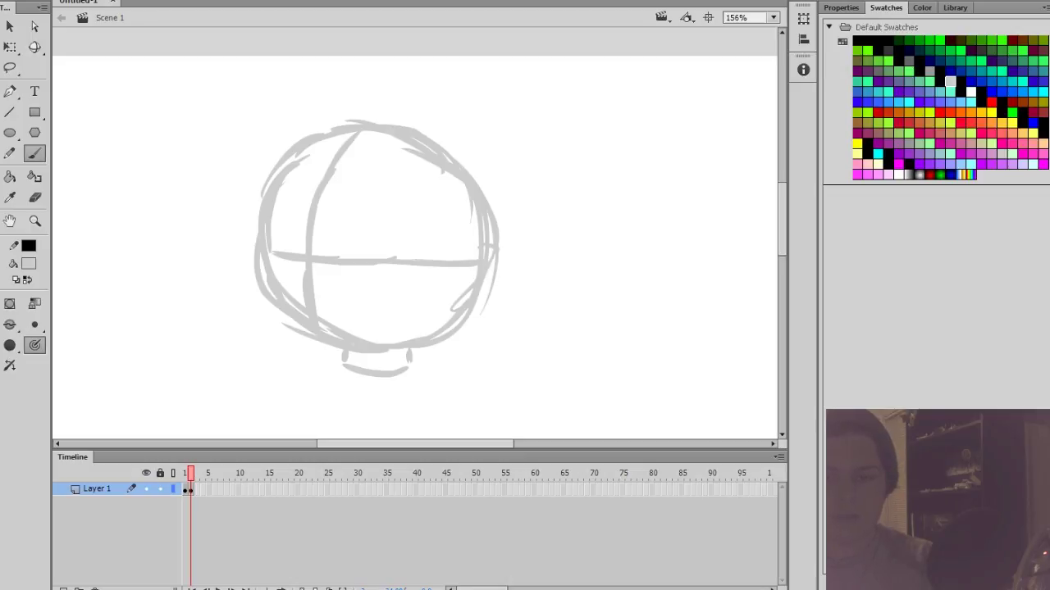
{"action": "left_click_drag", "start_coordinate": [492, 245], "coordinate": [500, 289]}
{"action": "mouse_move", "coordinate": [484, 248]}
{"action": "left_mouse_down"}
{"action": "mouse_move", "coordinate": [503, 272]}
{"action": "mouse_move", "coordinate": [495, 287]}
{"action": "left_mouse_up"}
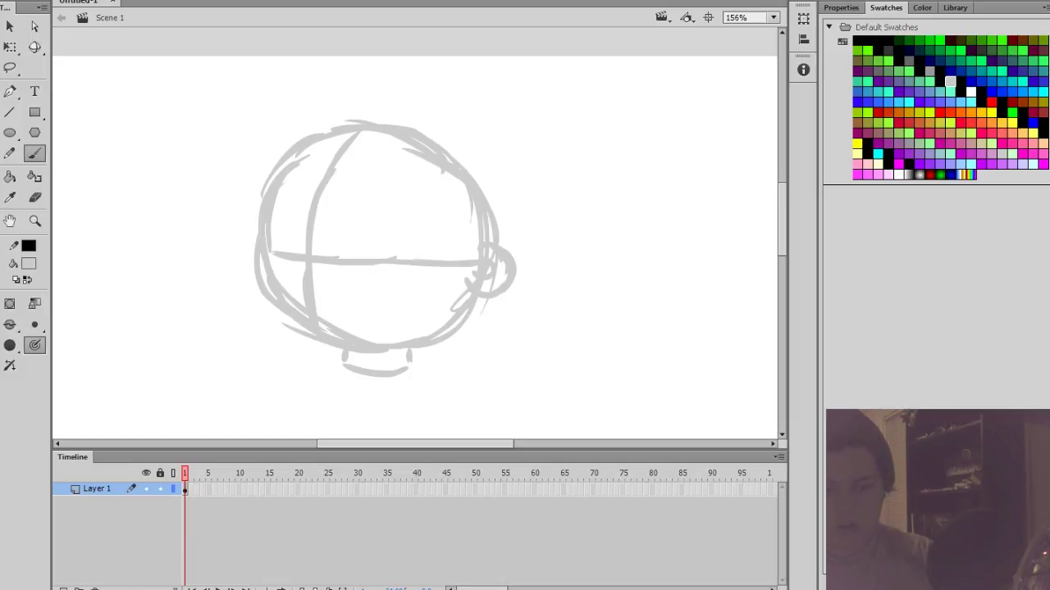
Add a new layer above Layer 1, lock Layer 1 and choose dark gray as the brush color
{"action": "left_click", "coordinate": [63, 589]}
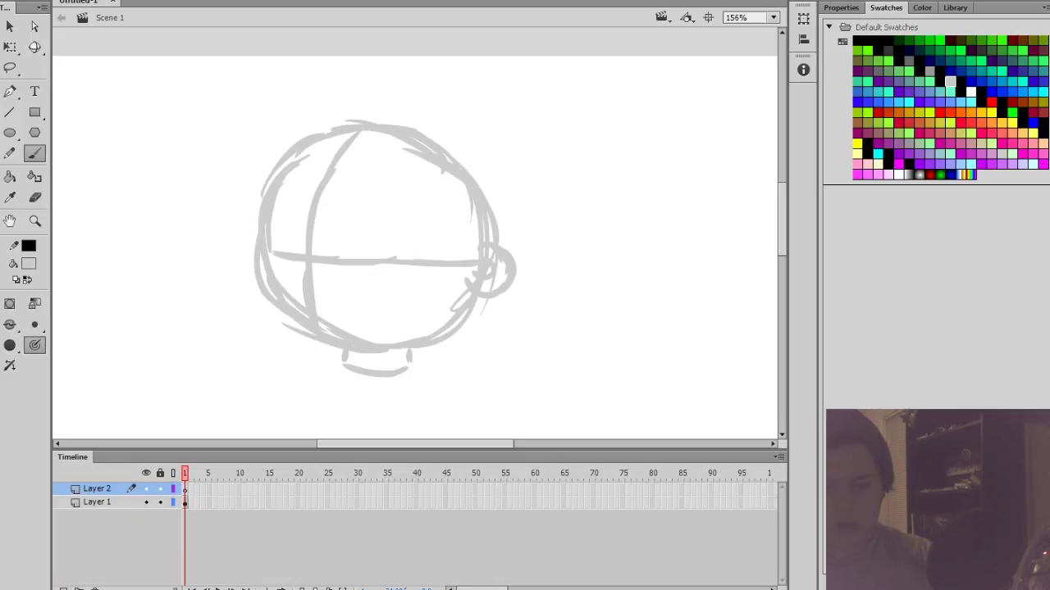
{"action": "left_click", "coordinate": [159, 502]}
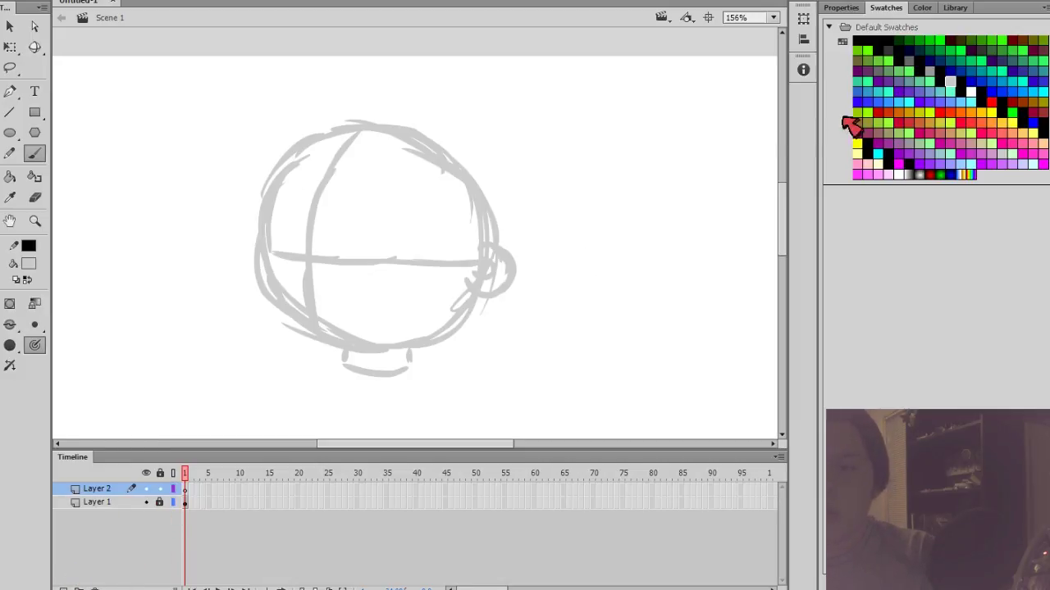
{"action": "left_click", "coordinate": [908, 61]}
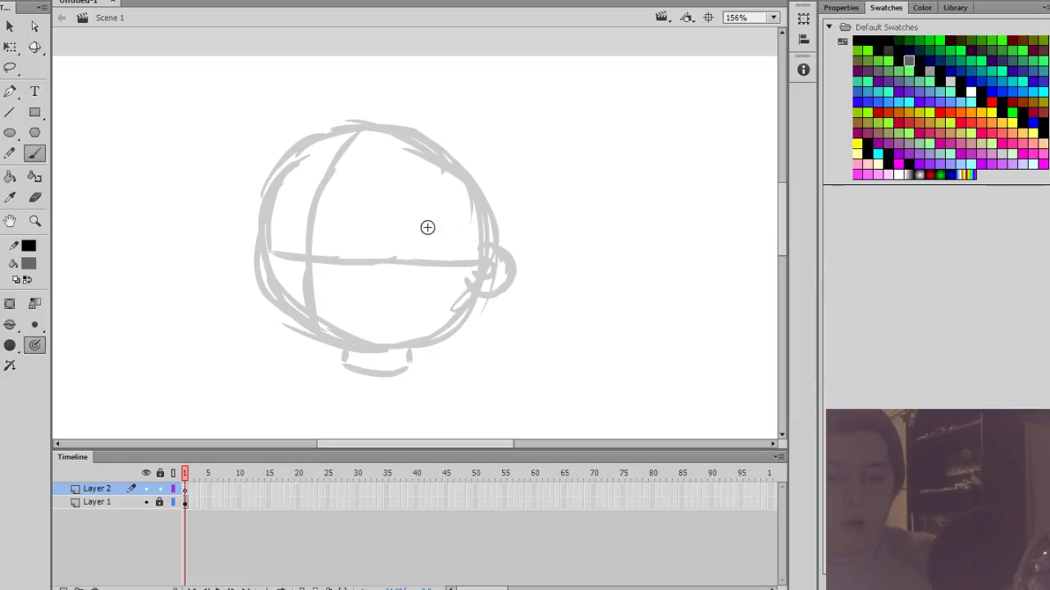
Draw the hair around the ear on Layer 2, with a rounded sideburn in front and loose tufts behind and below
{"action": "left_click_drag", "start_coordinate": [486, 252], "coordinate": [490, 223]}
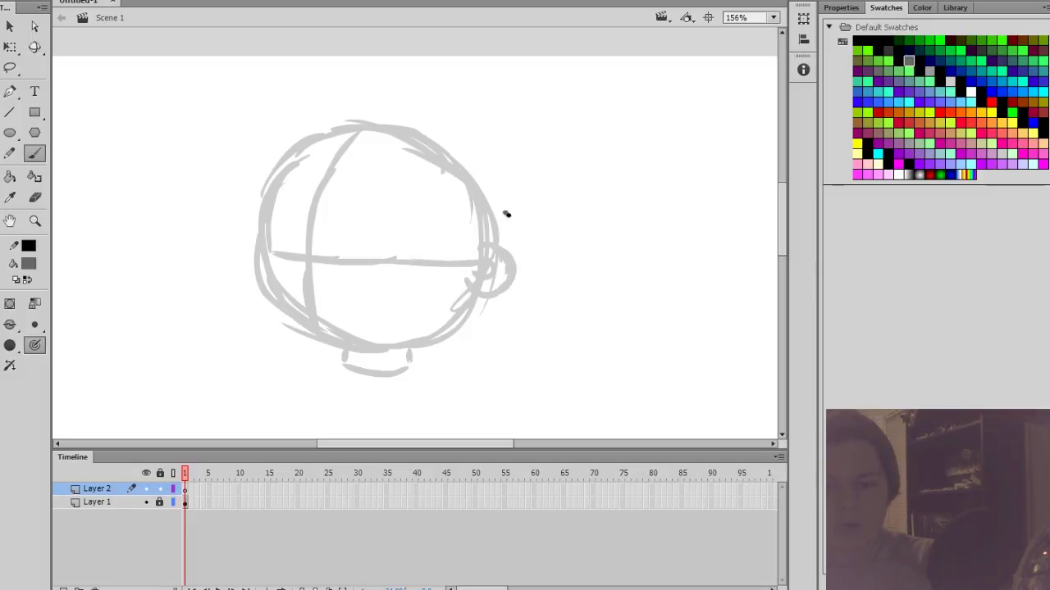
{"action": "left_click_drag", "start_coordinate": [508, 220], "coordinate": [514, 253]}
{"action": "left_click_drag", "start_coordinate": [502, 327], "coordinate": [449, 338]}
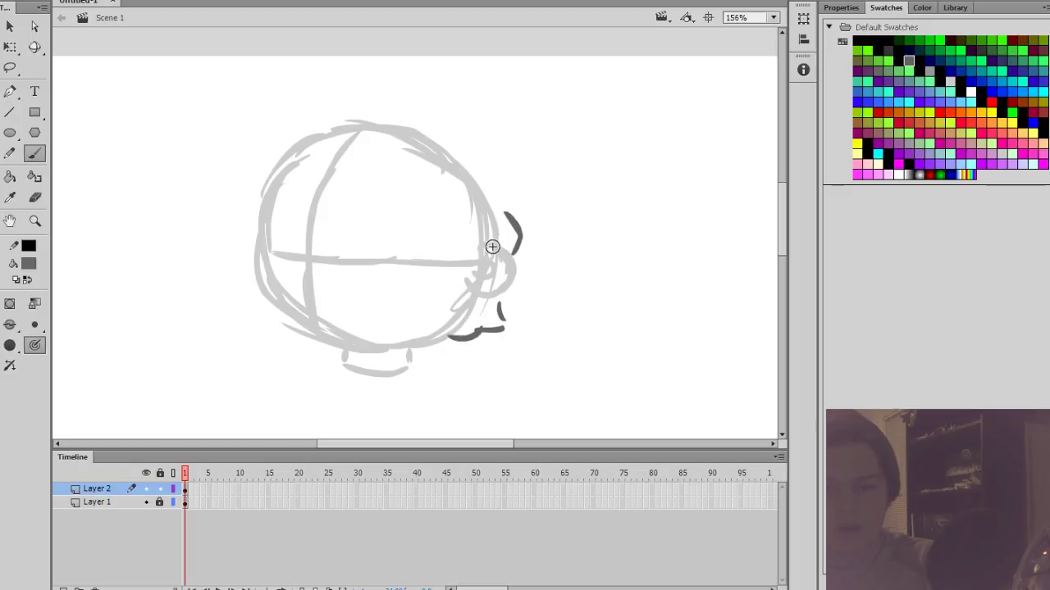
{"action": "mouse_move", "coordinate": [465, 233]}
{"action": "left_mouse_down"}
{"action": "mouse_move", "coordinate": [464, 261]}
{"action": "mouse_move", "coordinate": [487, 282]}
{"action": "mouse_move", "coordinate": [465, 283]}
{"action": "mouse_move", "coordinate": [474, 284]}
{"action": "left_mouse_up"}
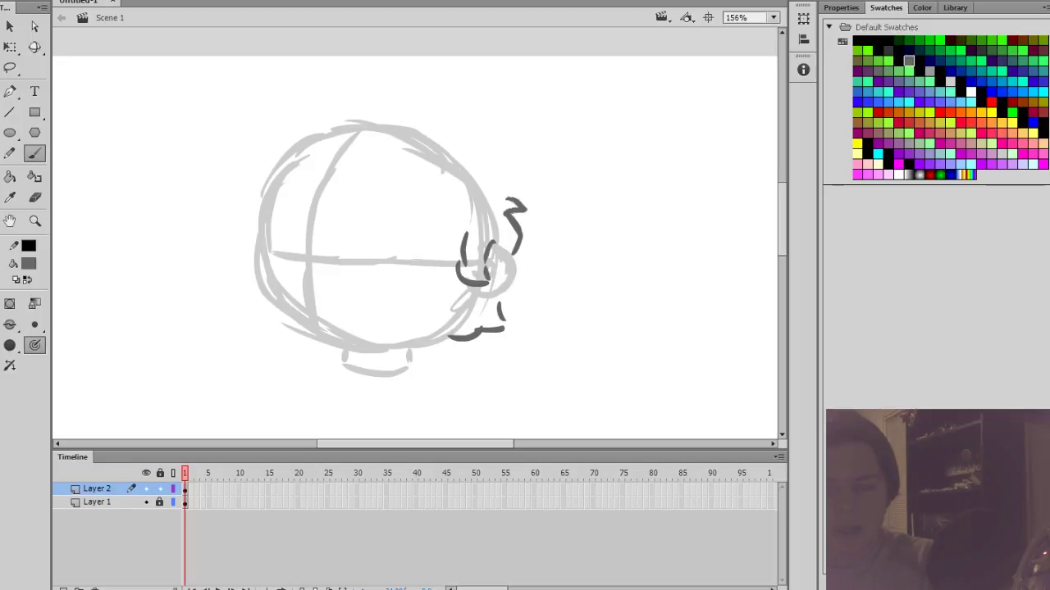
Draw the wavy outer hair outline over the head, the scalloped fringe across the forehead and short strokes above the ear
{"action": "mouse_move", "coordinate": [500, 195]}
{"action": "left_mouse_down"}
{"action": "mouse_move", "coordinate": [507, 152]}
{"action": "mouse_move", "coordinate": [418, 120]}
{"action": "mouse_move", "coordinate": [444, 106]}
{"action": "mouse_move", "coordinate": [396, 71]}
{"action": "mouse_move", "coordinate": [387, 92]}
{"action": "mouse_move", "coordinate": [327, 75]}
{"action": "mouse_move", "coordinate": [270, 120]}
{"action": "mouse_move", "coordinate": [288, 100]}
{"action": "mouse_move", "coordinate": [231, 105]}
{"action": "mouse_move", "coordinate": [233, 143]}
{"action": "left_mouse_up"}
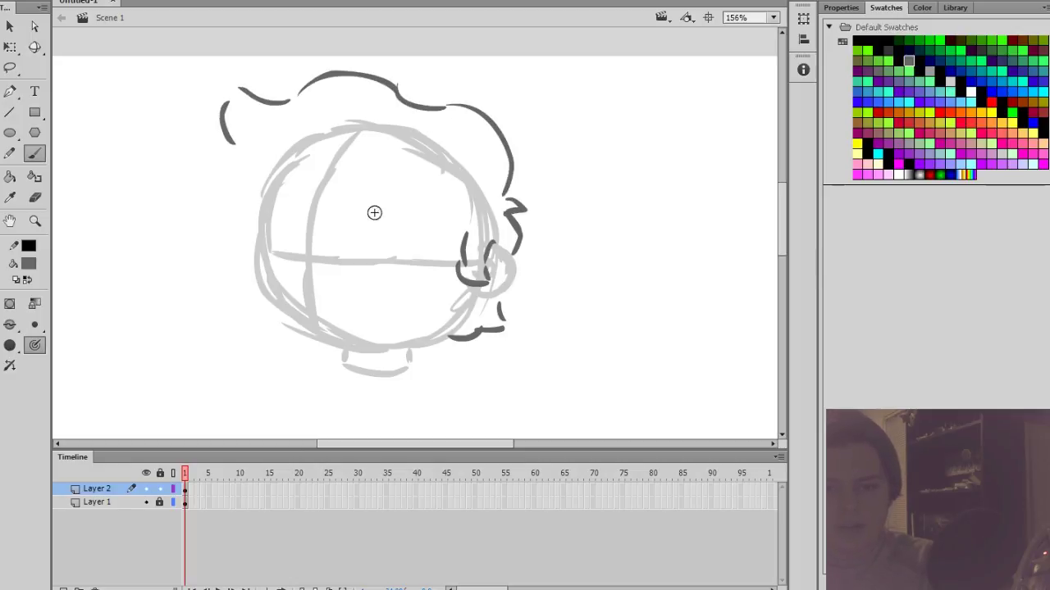
{"action": "mouse_move", "coordinate": [469, 219]}
{"action": "left_mouse_down"}
{"action": "mouse_move", "coordinate": [256, 195]}
{"action": "mouse_move", "coordinate": [255, 148]}
{"action": "mouse_move", "coordinate": [253, 190]}
{"action": "left_mouse_up"}
{"action": "left_click_drag", "start_coordinate": [234, 139], "coordinate": [245, 164]}
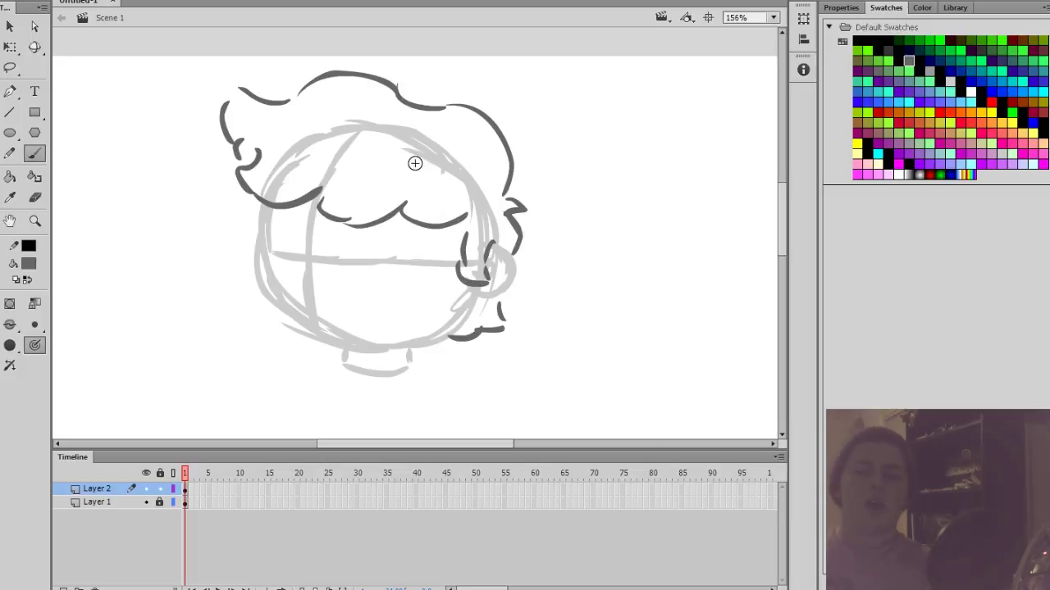
{"action": "left_click_drag", "start_coordinate": [494, 218], "coordinate": [503, 206]}
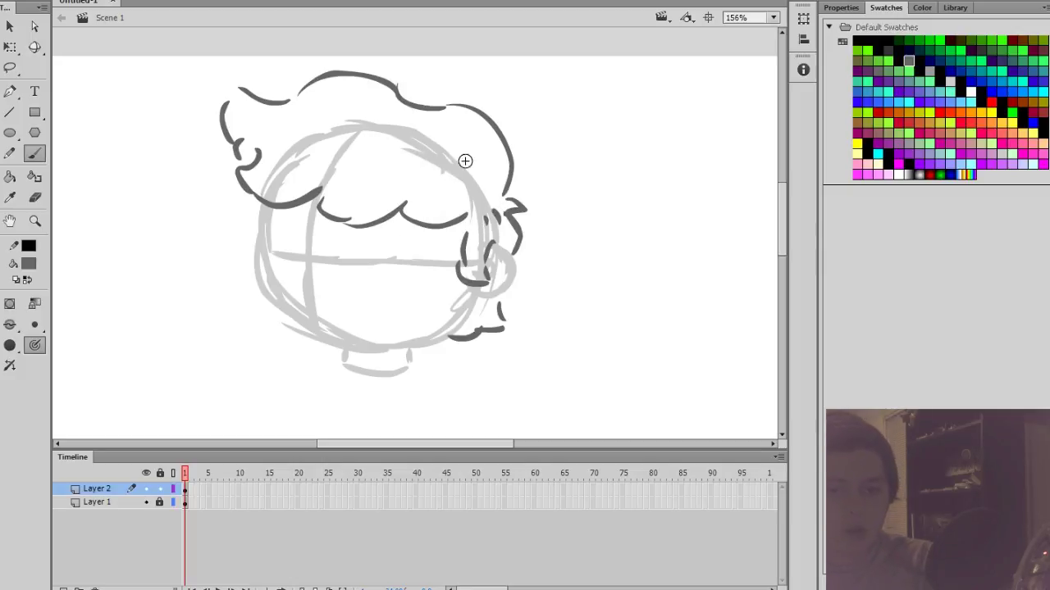
{"action": "left_click_drag", "start_coordinate": [435, 166], "coordinate": [293, 150]}
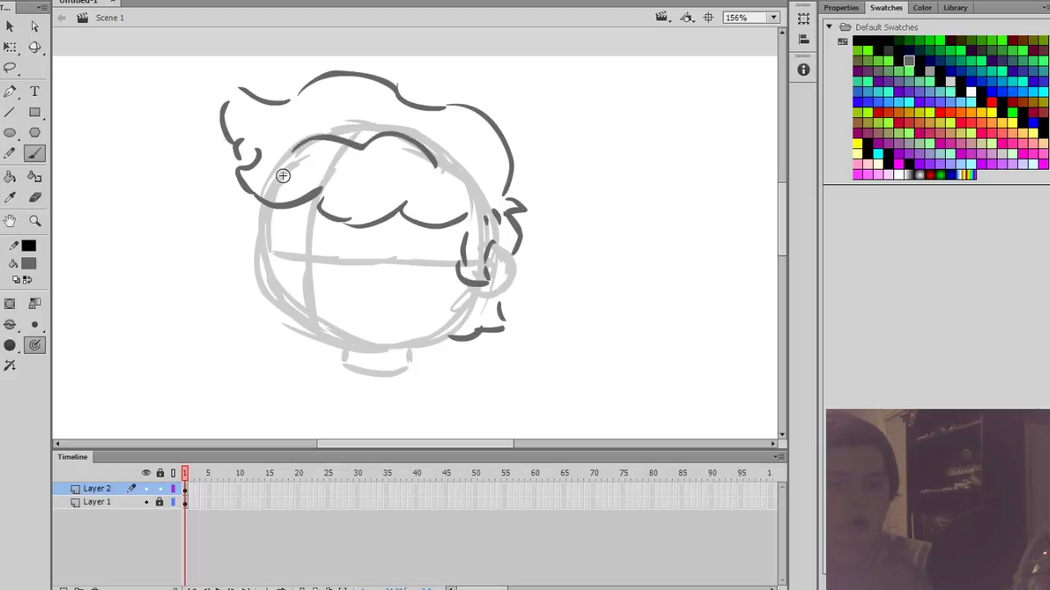
{"action": "key", "text": "ctrl+z"}
{"action": "left_click_drag", "start_coordinate": [441, 162], "coordinate": [300, 136]}
{"action": "key", "text": "ctrl+z"}
{"action": "left_click_drag", "start_coordinate": [443, 156], "coordinate": [291, 136]}
{"action": "key", "text": "ctrl+z"}
Draw a wavy two-hump strand line across the hair, between the top outline and the fringe
{"action": "mouse_move", "coordinate": [455, 164]}
{"action": "left_mouse_down"}
{"action": "mouse_move", "coordinate": [408, 135]}
{"action": "mouse_move", "coordinate": [283, 137]}
{"action": "left_mouse_up"}
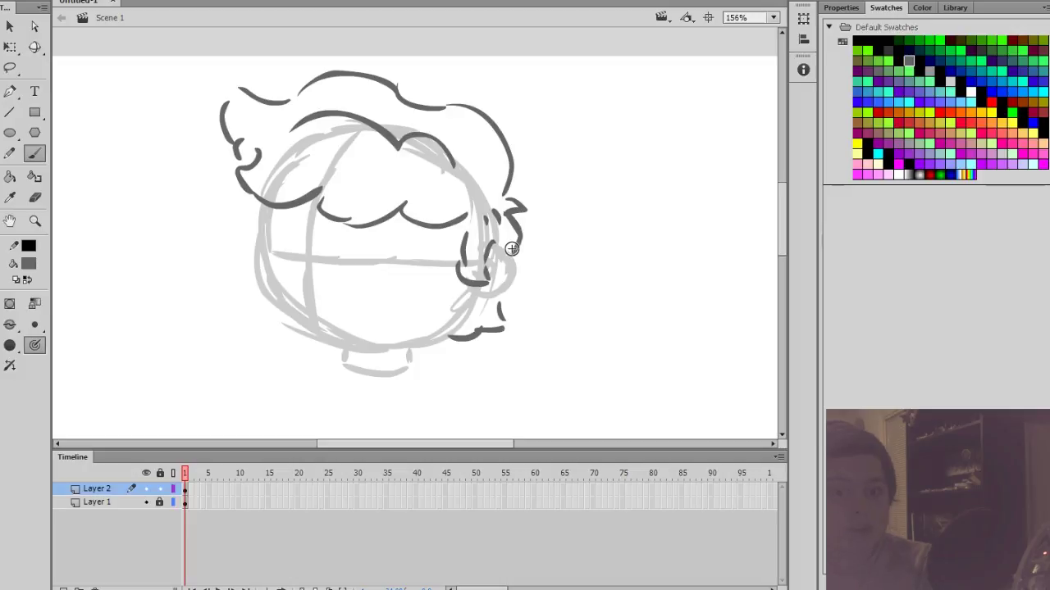
{"action": "left_click_drag", "start_coordinate": [520, 221], "coordinate": [510, 252]}
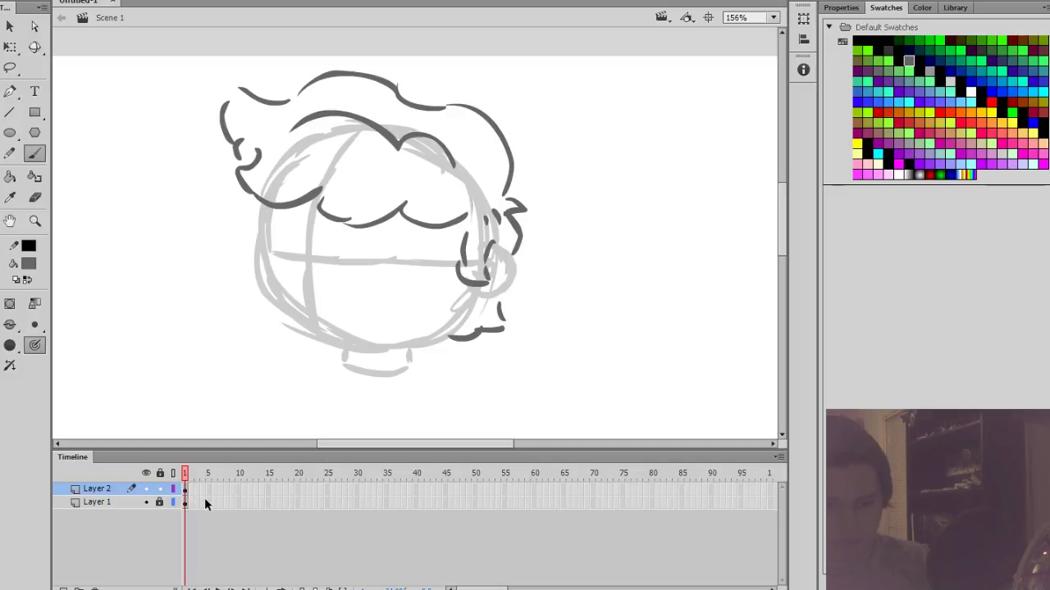
Add a keyframe at frame 2 of Layer 2, clear its copied hair and draw a squared sideburn beside the ear
{"action": "key", "text": "F6"}
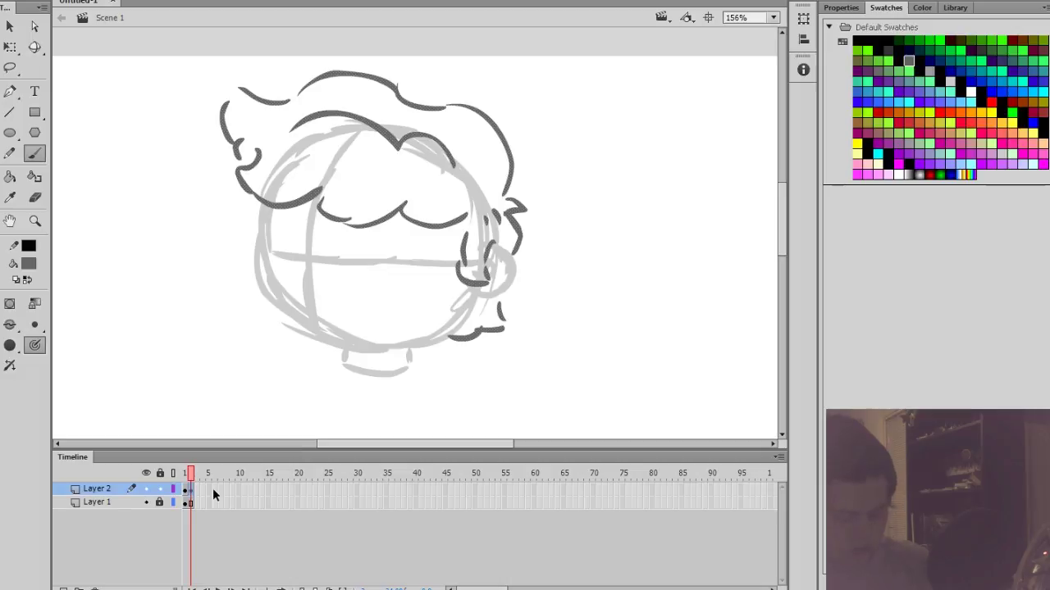
{"action": "key", "text": "Delete"}
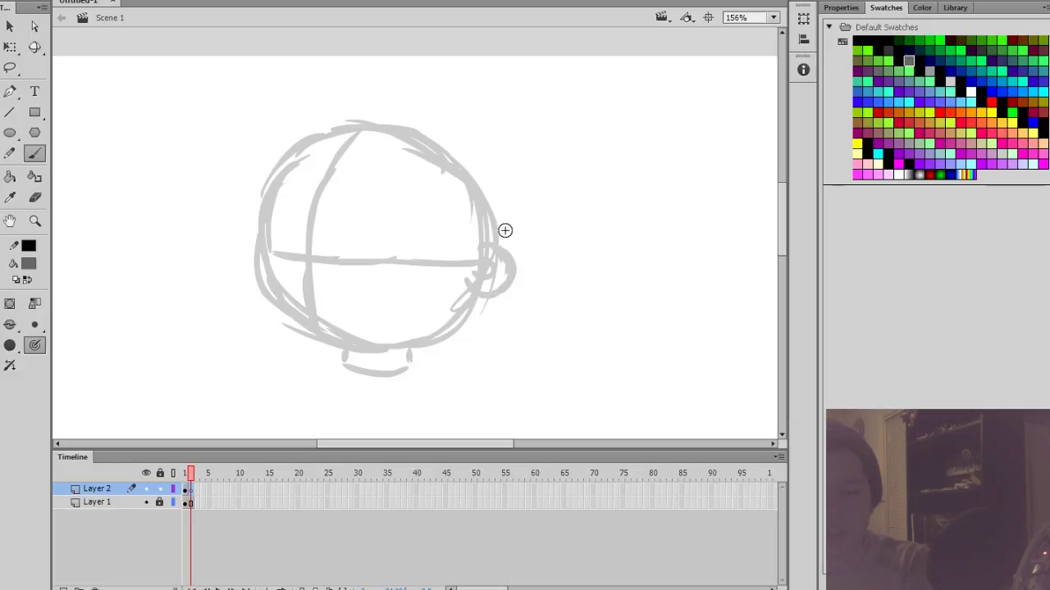
{"action": "mouse_move", "coordinate": [499, 223]}
{"action": "left_mouse_down"}
{"action": "mouse_move", "coordinate": [497, 244]}
{"action": "mouse_move", "coordinate": [465, 245]}
{"action": "left_mouse_up"}
{"action": "mouse_move", "coordinate": [502, 218]}
{"action": "left_mouse_down"}
{"action": "mouse_move", "coordinate": [429, 99]}
{"action": "mouse_move", "coordinate": [306, 106]}
{"action": "mouse_move", "coordinate": [251, 167]}
{"action": "left_mouse_up"}
{"action": "mouse_move", "coordinate": [439, 203]}
{"action": "left_mouse_down"}
{"action": "mouse_move", "coordinate": [305, 189]}
{"action": "mouse_move", "coordinate": [251, 168]}
{"action": "left_mouse_up"}
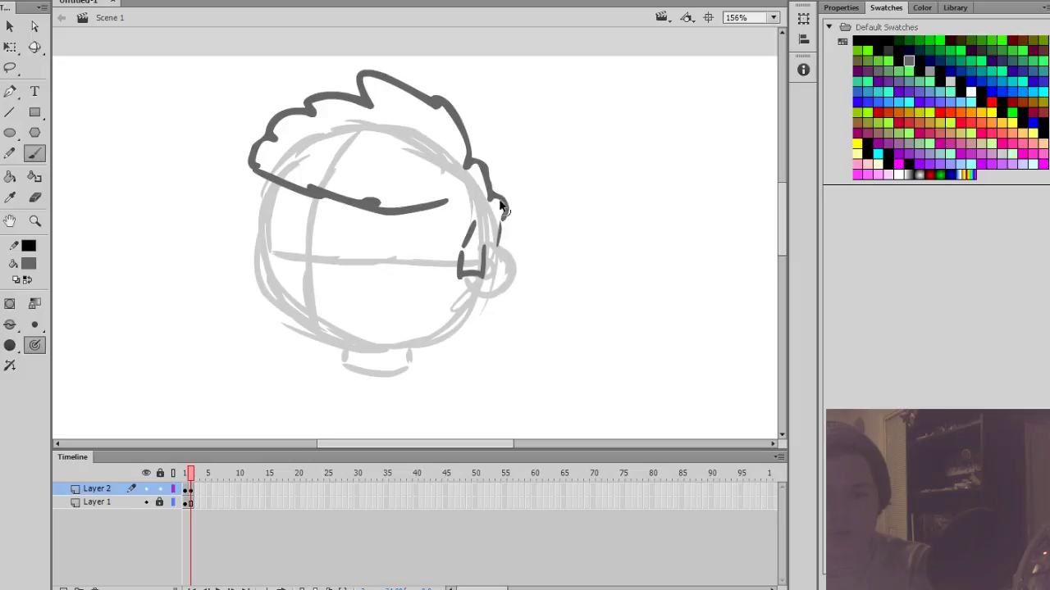
{"action": "key", "text": "ctrl+z"}
{"action": "key", "text": "ctrl+z"}
Draw a short, choppy hair outline close to the skull and a nearly straight fringe joining the sideburn
{"action": "mouse_move", "coordinate": [498, 218]}
{"action": "left_mouse_down"}
{"action": "mouse_move", "coordinate": [463, 154]}
{"action": "mouse_move", "coordinate": [374, 110]}
{"action": "mouse_move", "coordinate": [312, 105]}
{"action": "mouse_move", "coordinate": [274, 135]}
{"action": "mouse_move", "coordinate": [248, 166]}
{"action": "left_mouse_up"}
{"action": "mouse_move", "coordinate": [454, 212]}
{"action": "left_mouse_down"}
{"action": "mouse_move", "coordinate": [399, 215]}
{"action": "mouse_move", "coordinate": [261, 170]}
{"action": "mouse_move", "coordinate": [453, 215]}
{"action": "left_mouse_up"}
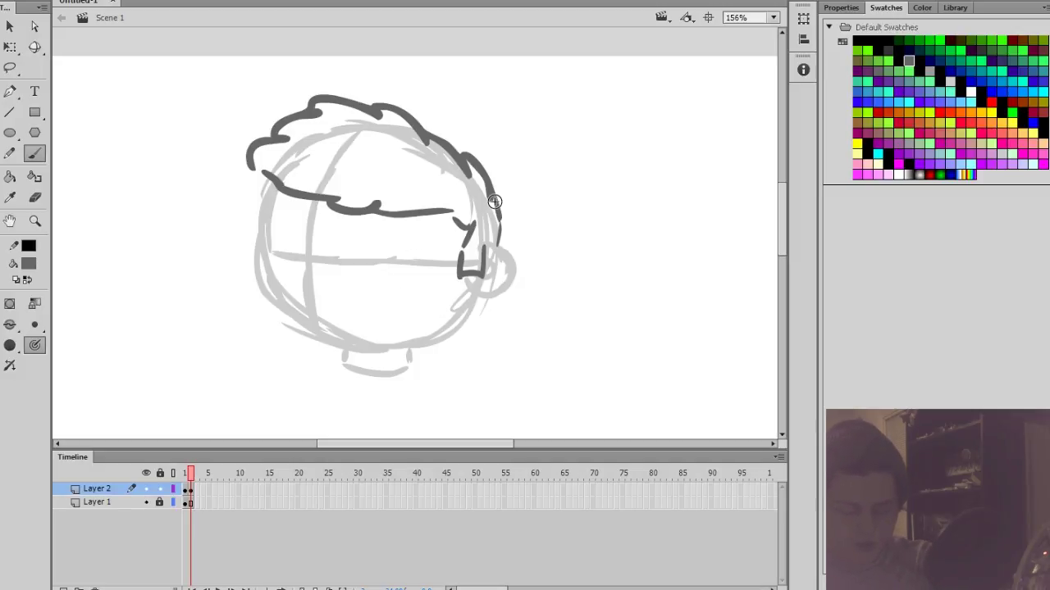
Extend the layers to frame 3 and clear the copied hair from Layer 2 there
{"action": "left_click", "coordinate": [190, 488]}
{"action": "left_click", "coordinate": [189, 500]}
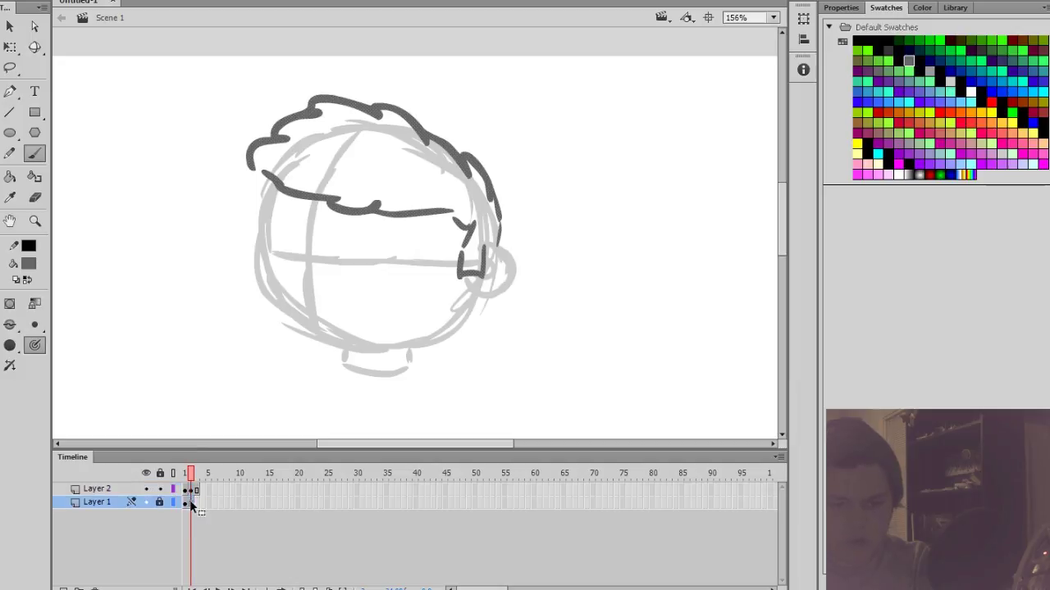
{"action": "left_click", "coordinate": [194, 493]}
{"action": "key", "text": "Delete"}
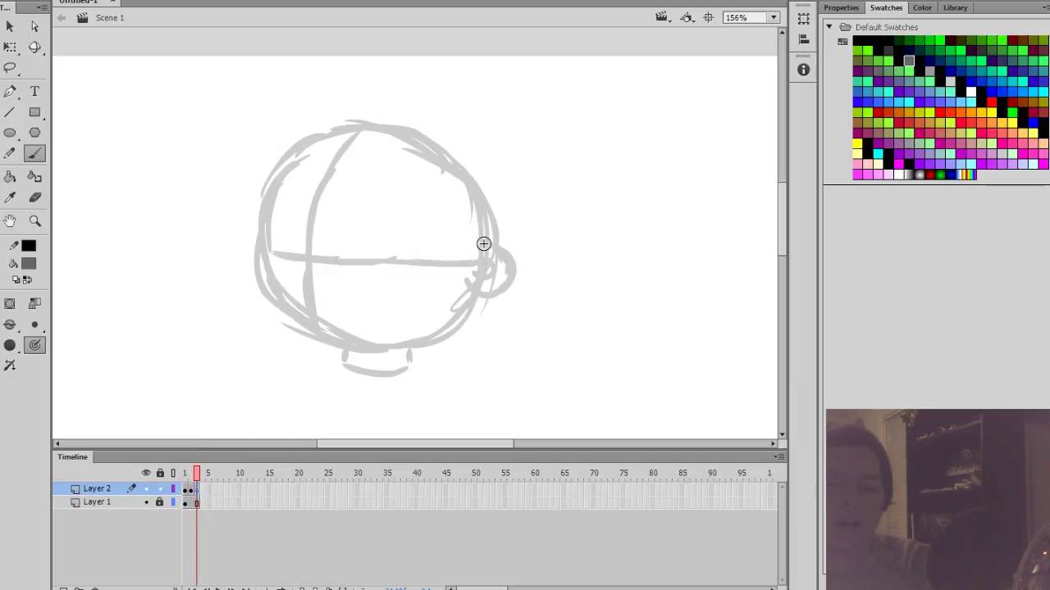
Draw a swept-forward hairstyle on frame 3 with pointed tufts on top, a smooth fringe and a narrow sideburn
{"action": "left_click_drag", "start_coordinate": [487, 228], "coordinate": [501, 226]}
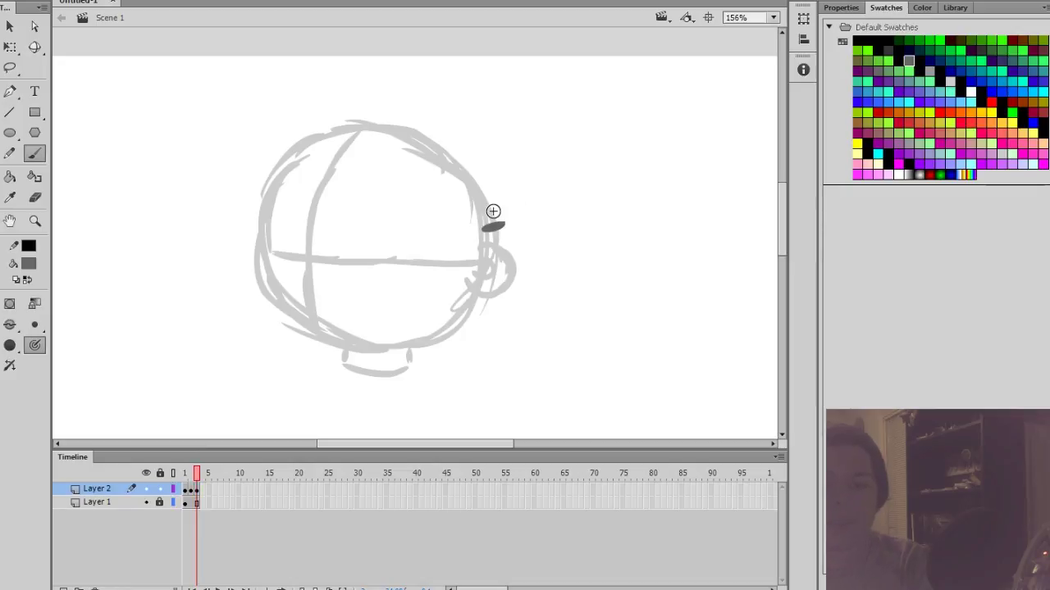
{"action": "key", "text": "ctrl+z"}
{"action": "mouse_move", "coordinate": [498, 237]}
{"action": "left_mouse_down"}
{"action": "mouse_move", "coordinate": [495, 200]}
{"action": "mouse_move", "coordinate": [461, 107]}
{"action": "mouse_move", "coordinate": [315, 87]}
{"action": "left_mouse_up"}
{"action": "mouse_move", "coordinate": [300, 90]}
{"action": "left_mouse_down"}
{"action": "mouse_move", "coordinate": [313, 108]}
{"action": "mouse_move", "coordinate": [226, 136]}
{"action": "left_mouse_up"}
{"action": "mouse_move", "coordinate": [461, 213]}
{"action": "left_mouse_down"}
{"action": "mouse_move", "coordinate": [284, 196]}
{"action": "mouse_move", "coordinate": [232, 163]}
{"action": "mouse_move", "coordinate": [477, 217]}
{"action": "mouse_move", "coordinate": [464, 263]}
{"action": "mouse_move", "coordinate": [474, 279]}
{"action": "mouse_move", "coordinate": [464, 277]}
{"action": "mouse_move", "coordinate": [482, 244]}
{"action": "left_mouse_up"}
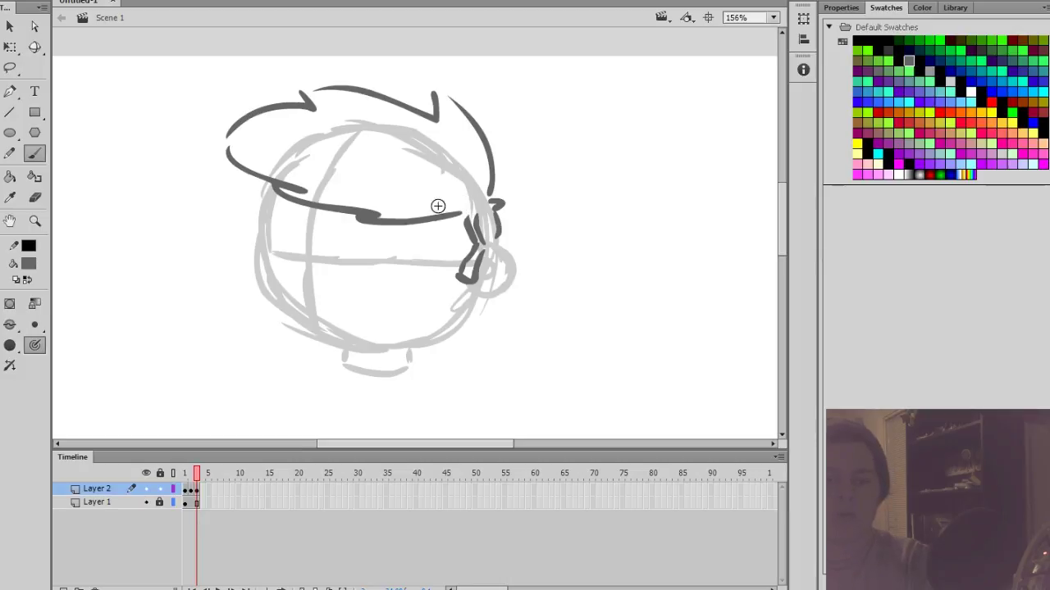
Clean up the inner strokes above the sideburn and redraw the tufts at the back of the head with a pointed tip
{"action": "left_click", "coordinate": [33, 198]}
{"action": "left_click_drag", "start_coordinate": [480, 216], "coordinate": [460, 282]}
{"action": "left_click", "coordinate": [34, 155]}
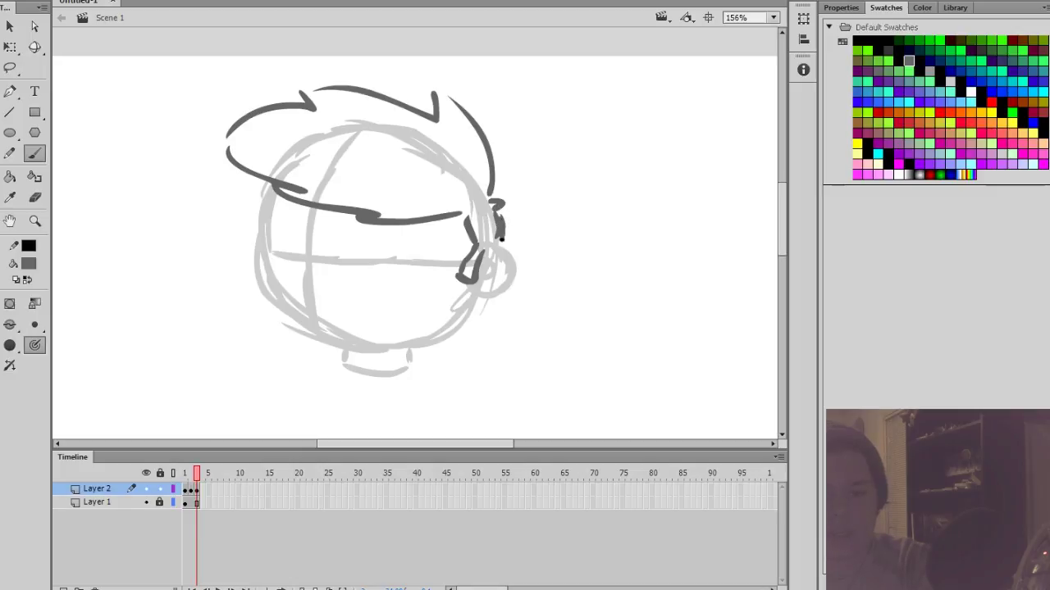
{"action": "mouse_move", "coordinate": [495, 217]}
{"action": "left_mouse_down"}
{"action": "mouse_move", "coordinate": [510, 208]}
{"action": "mouse_move", "coordinate": [486, 189]}
{"action": "left_mouse_up"}
{"action": "left_click", "coordinate": [35, 198]}
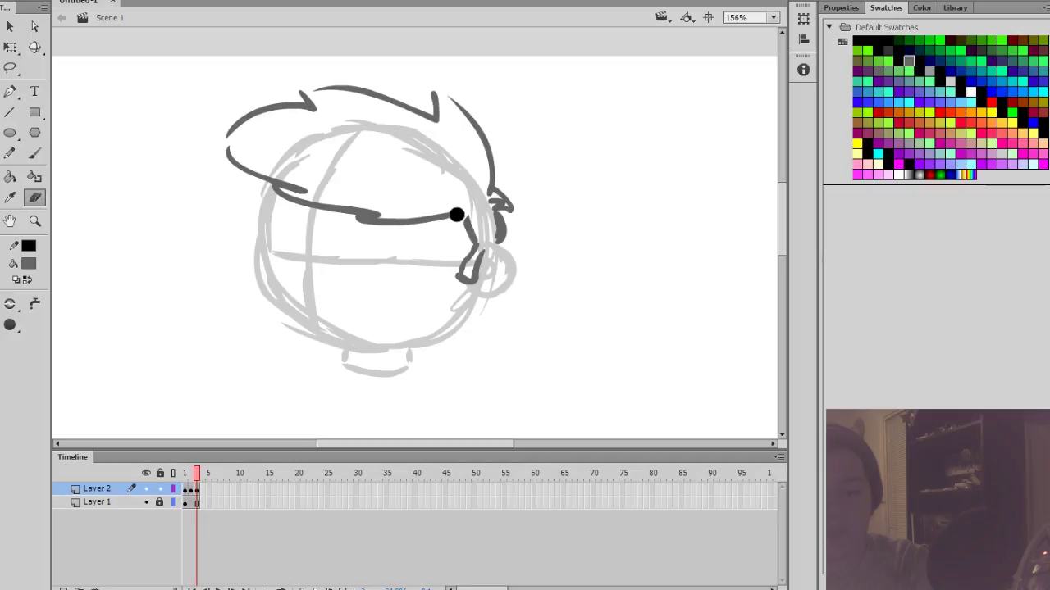
{"action": "mouse_move", "coordinate": [492, 204]}
{"action": "left_mouse_down"}
{"action": "mouse_move", "coordinate": [480, 216]}
{"action": "mouse_move", "coordinate": [492, 244]}
{"action": "left_mouse_up"}
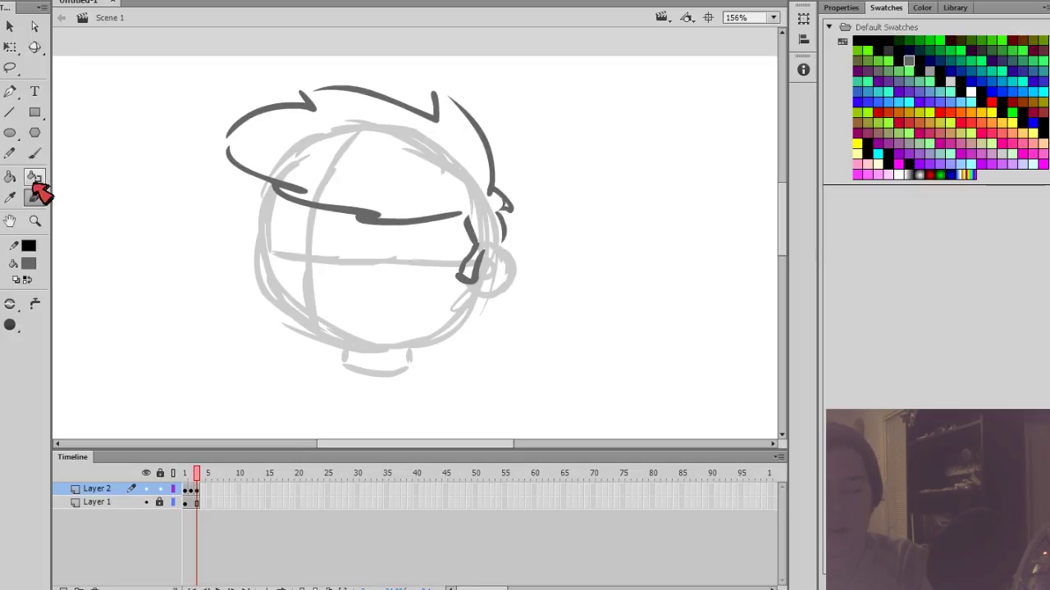
Trace the top of the skull in red with the Brush tool, from the back tufts to the front of the fringe
{"action": "left_click", "coordinate": [35, 153]}
{"action": "left_click", "coordinate": [991, 101]}
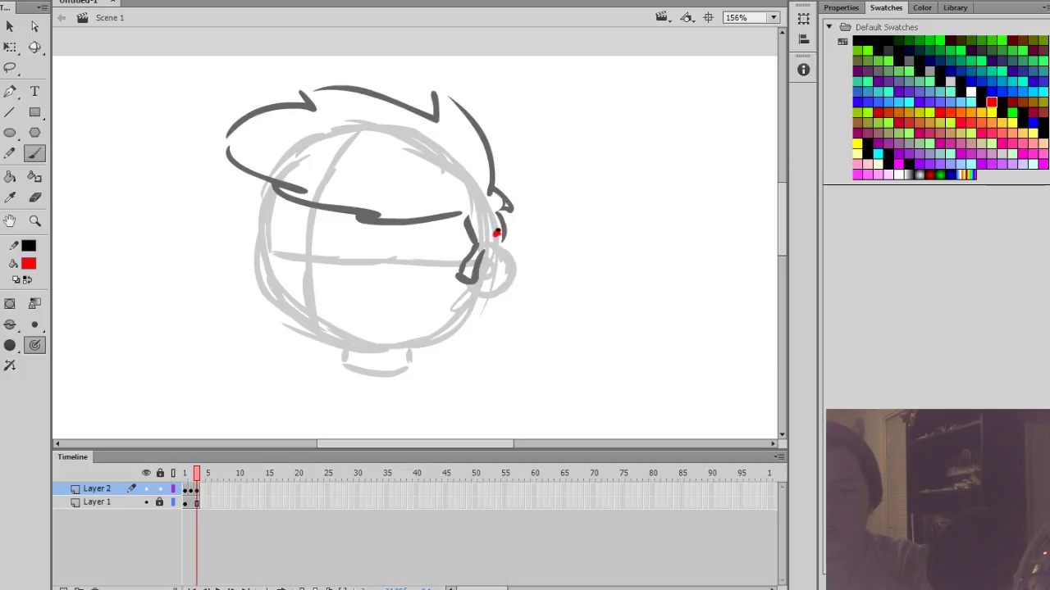
{"action": "mouse_move", "coordinate": [467, 176]}
{"action": "left_mouse_down"}
{"action": "mouse_move", "coordinate": [397, 128]}
{"action": "mouse_move", "coordinate": [345, 116]}
{"action": "mouse_move", "coordinate": [292, 137]}
{"action": "mouse_move", "coordinate": [294, 151]}
{"action": "mouse_move", "coordinate": [269, 174]}
{"action": "left_mouse_up"}
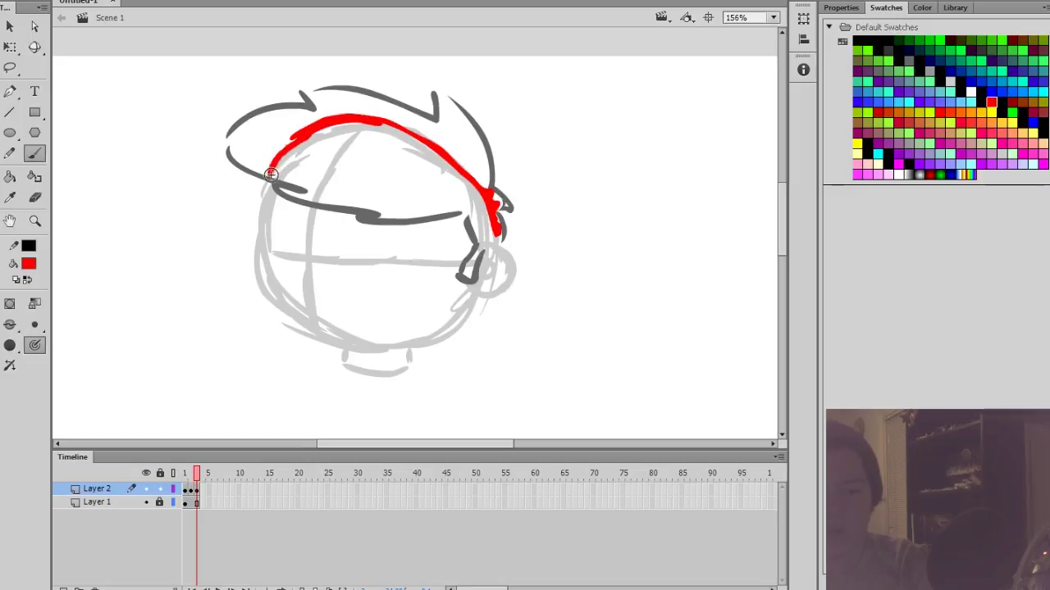
Change the brush size and close the gaps in the hair outline at both top tufts and the front tip with red strokes
{"action": "left_click", "coordinate": [10, 176]}
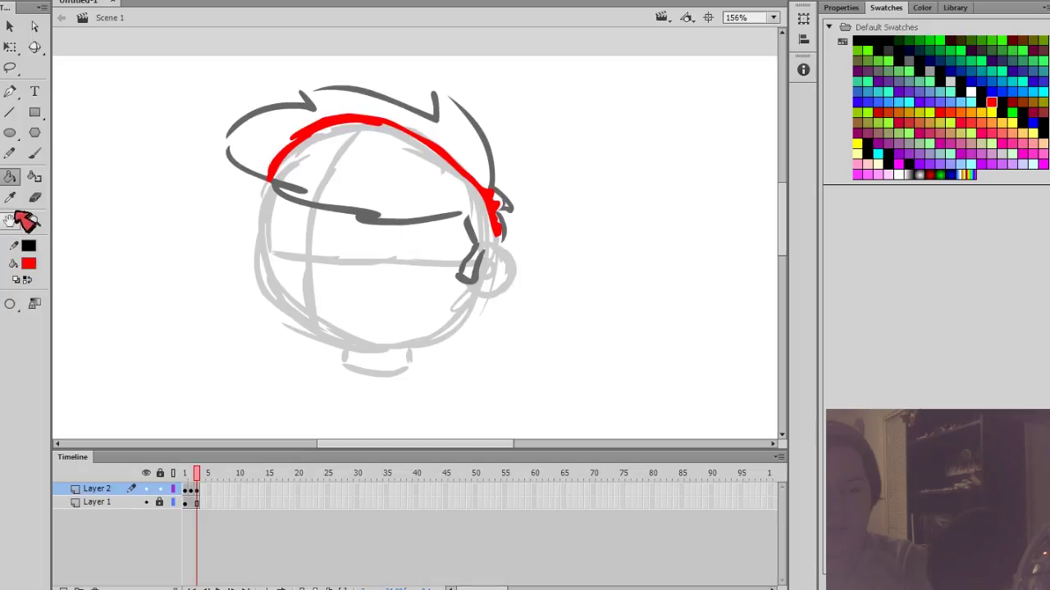
{"action": "left_click", "coordinate": [35, 154]}
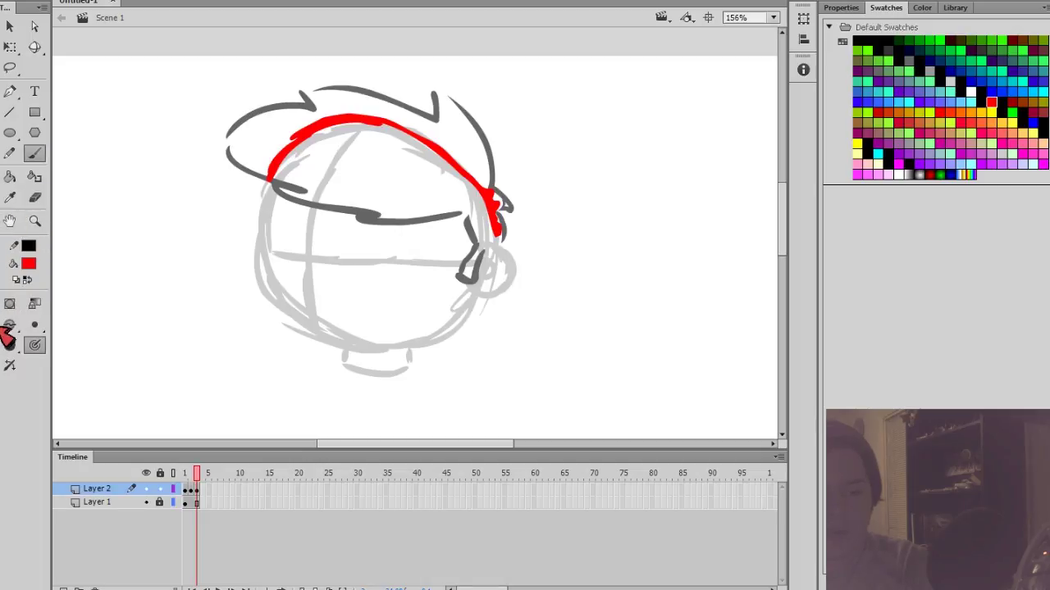
{"action": "left_click", "coordinate": [10, 327]}
{"action": "left_click", "coordinate": [50, 355]}
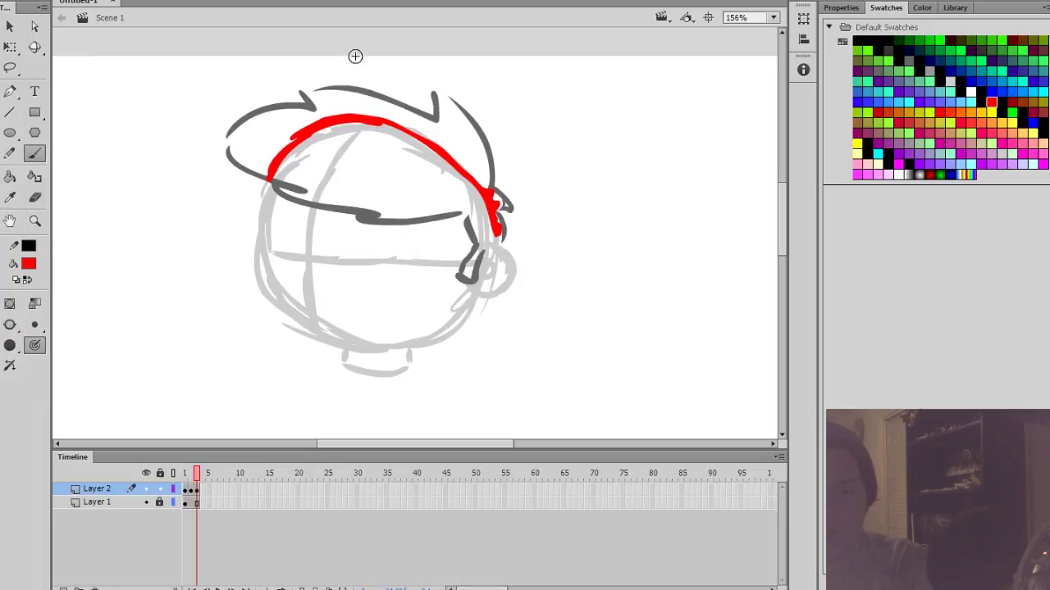
{"action": "left_click_drag", "start_coordinate": [336, 87], "coordinate": [305, 97]}
{"action": "left_click_drag", "start_coordinate": [451, 101], "coordinate": [431, 92]}
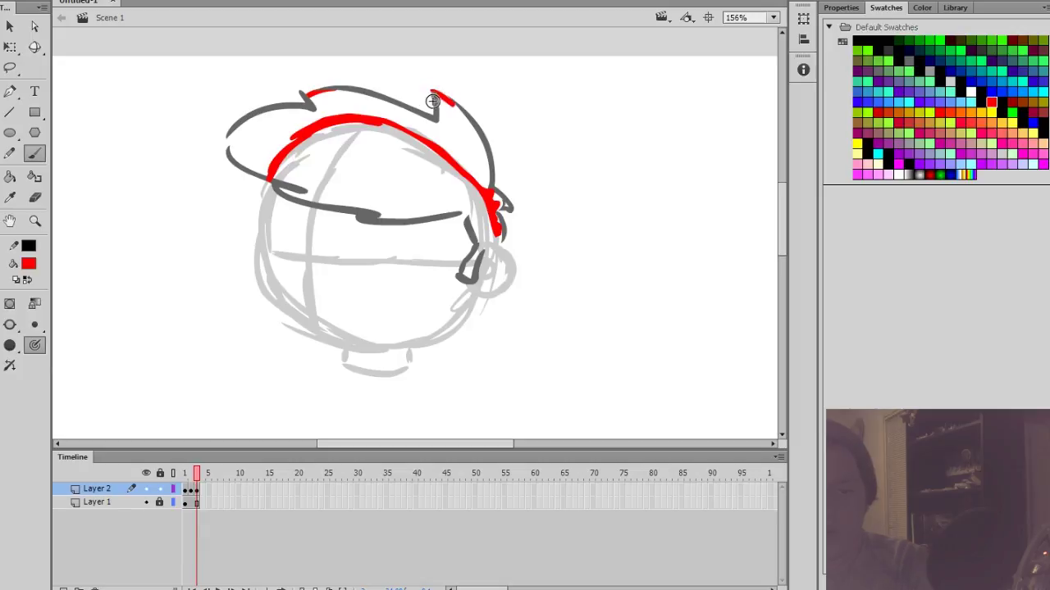
{"action": "left_click_drag", "start_coordinate": [232, 135], "coordinate": [228, 156]}
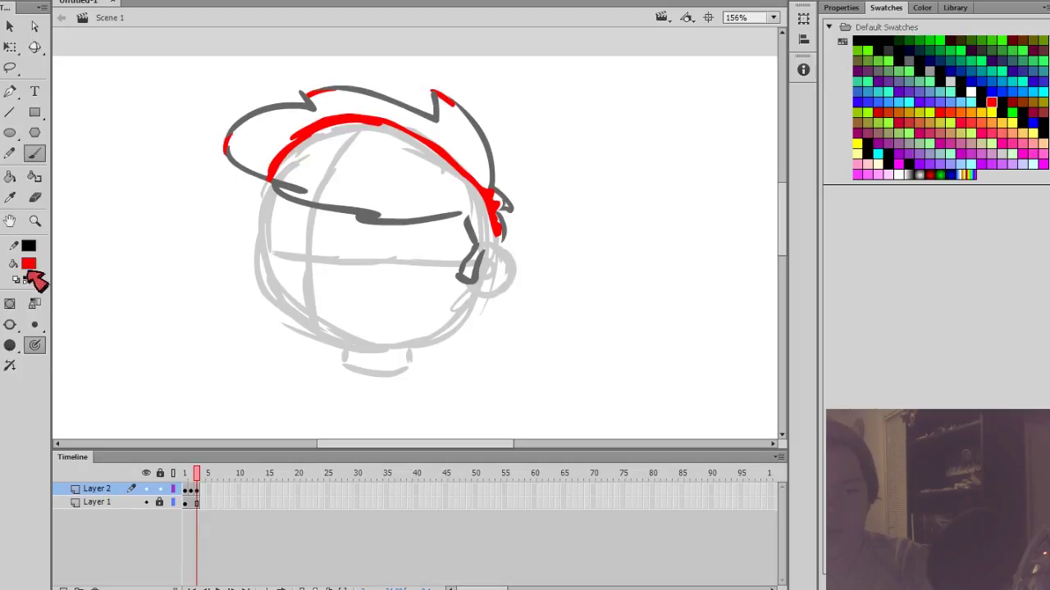
Fill the hair area above the red skull line and the small tufts at the back with red
{"action": "left_click", "coordinate": [10, 177]}
{"action": "left_click", "coordinate": [270, 175]}
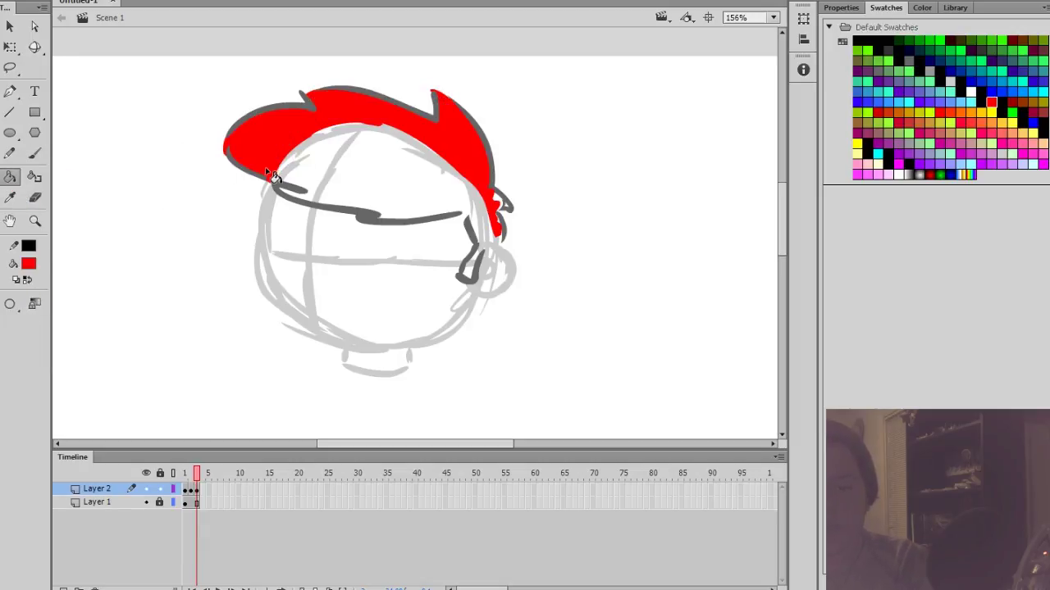
{"action": "left_click", "coordinate": [510, 210]}
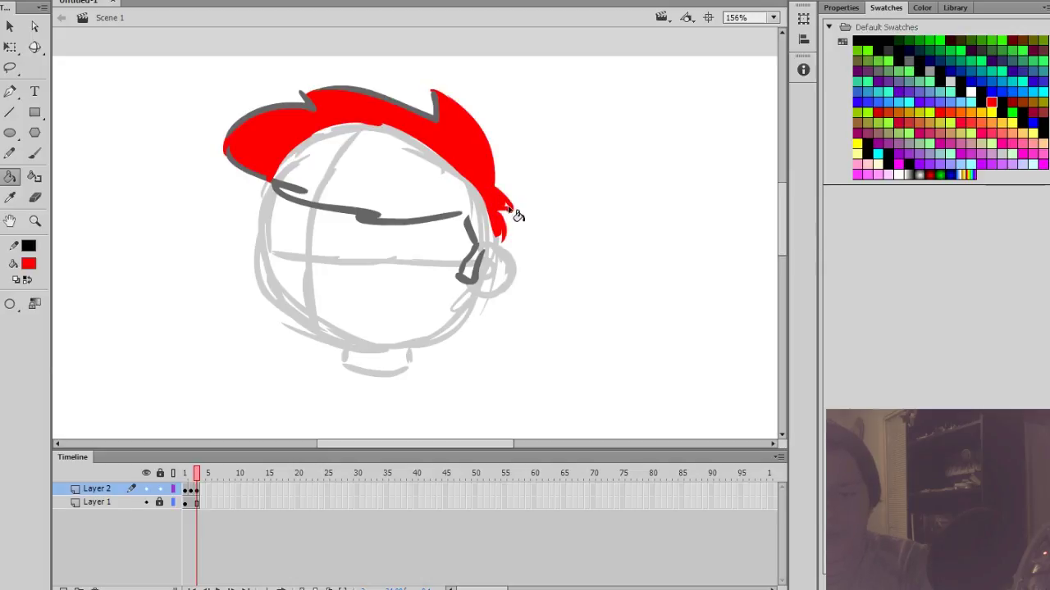
{"action": "key", "text": "ctrl+z"}
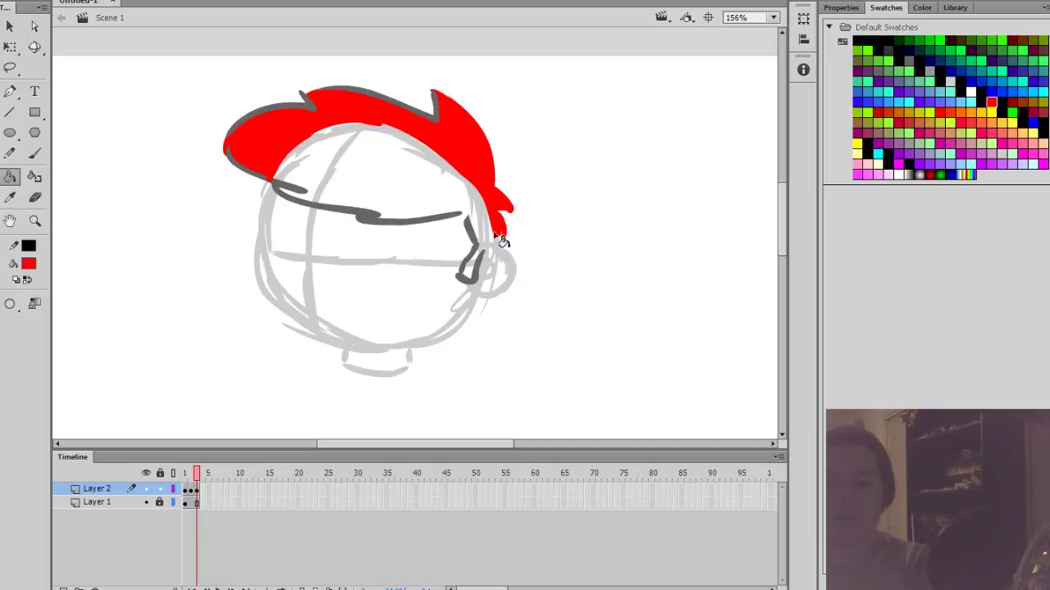